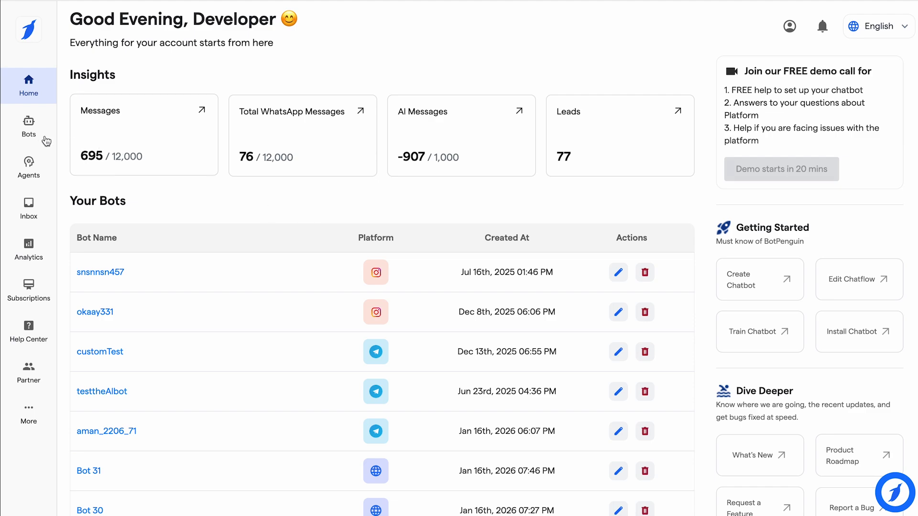
Step: Create a new WhatsApp bot with the Customer Support goal and submit its business details
click(29, 127)
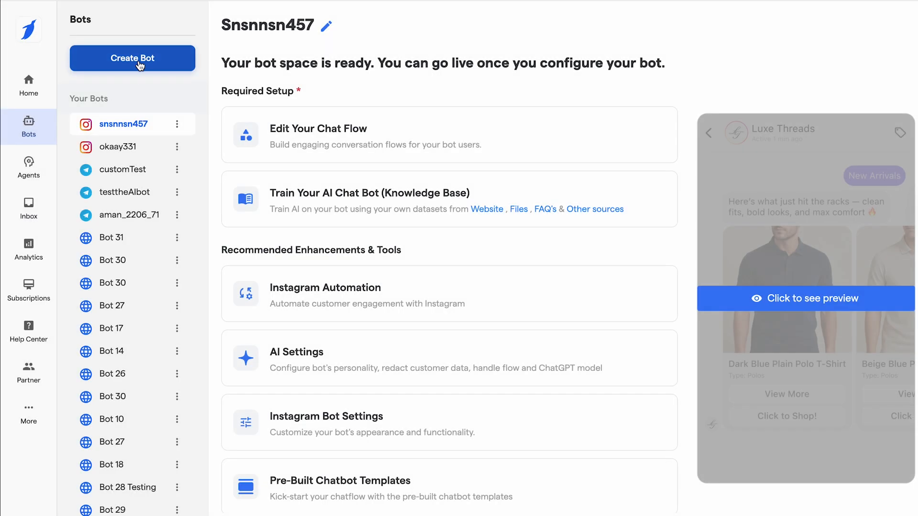
click(140, 57)
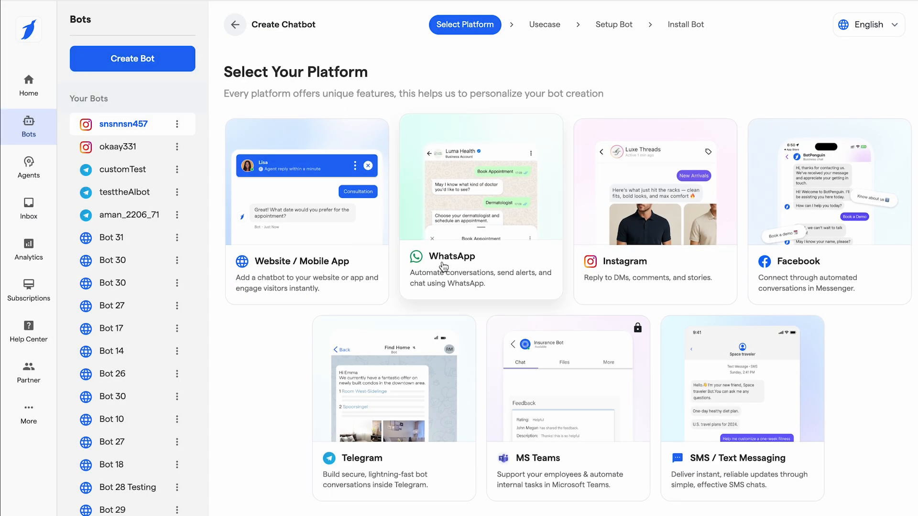
click(444, 267)
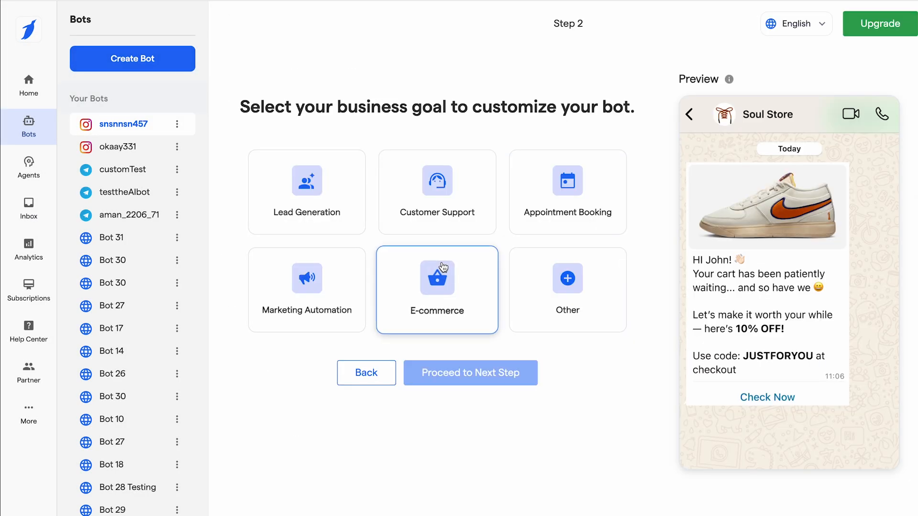
click(455, 225)
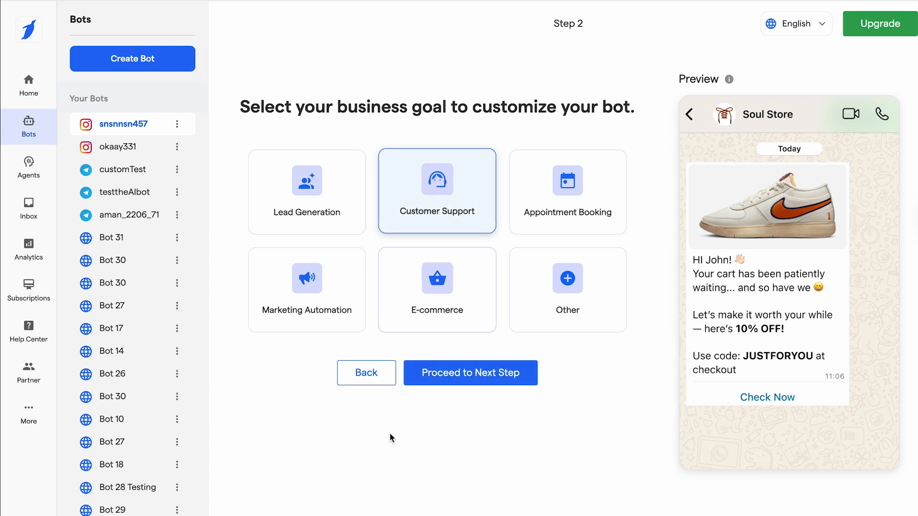
click(476, 386)
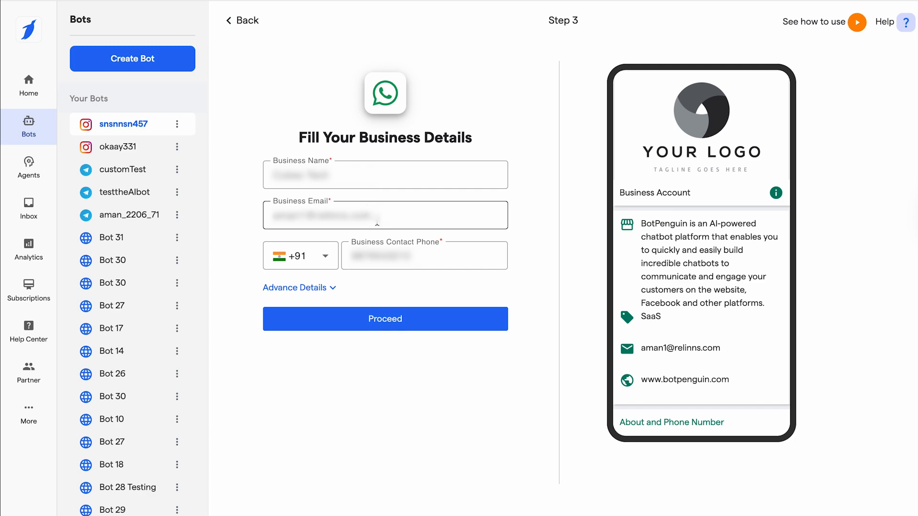
click(375, 319)
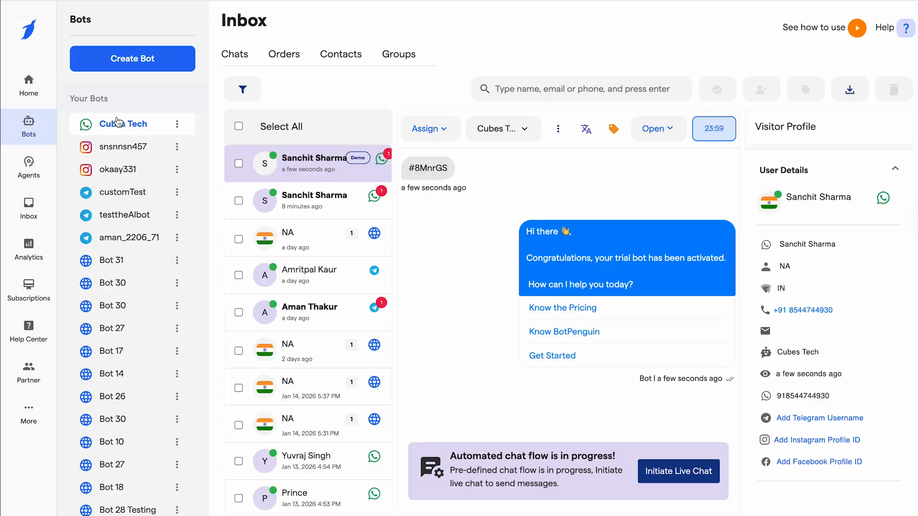
Step: Open the Cubes Tech bot from the Your Bots list to reach its setup page
click(118, 123)
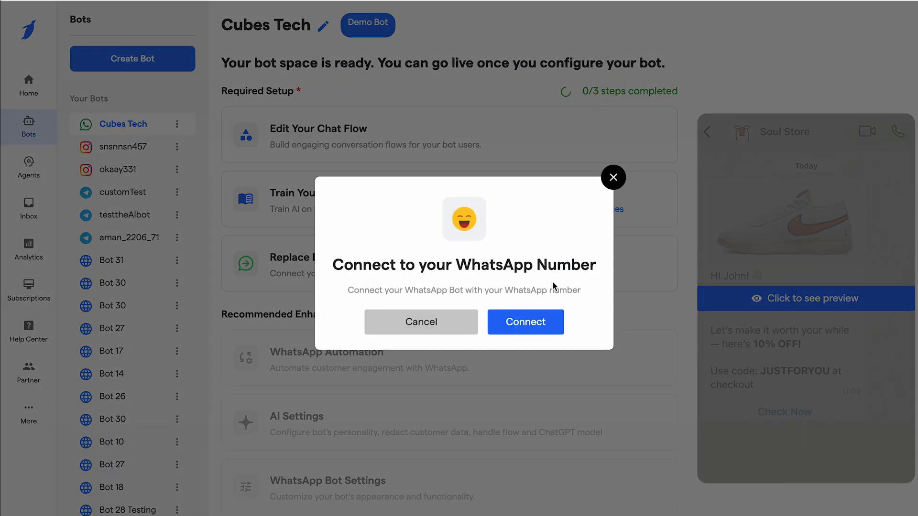
Step: Start the WhatsApp connection, accept all prerequisites, and retry with automated Meta onboarding
click(525, 329)
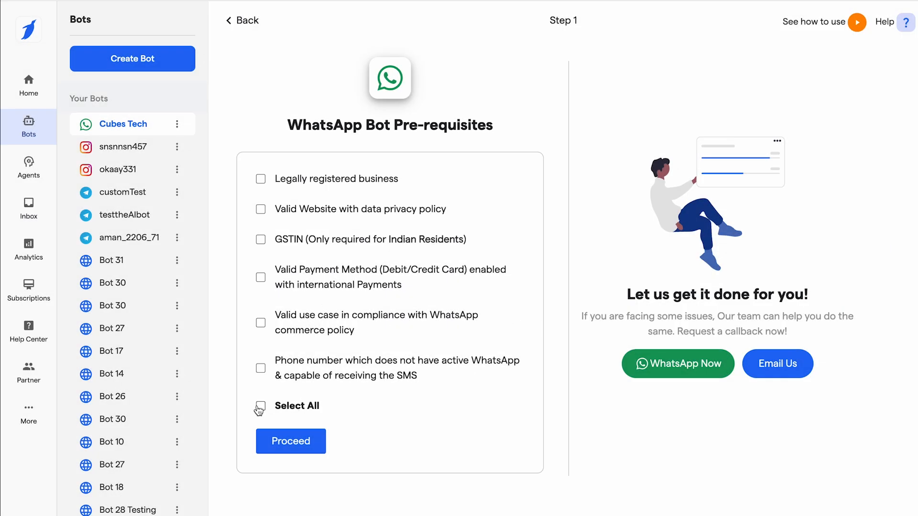
click(260, 406)
click(293, 442)
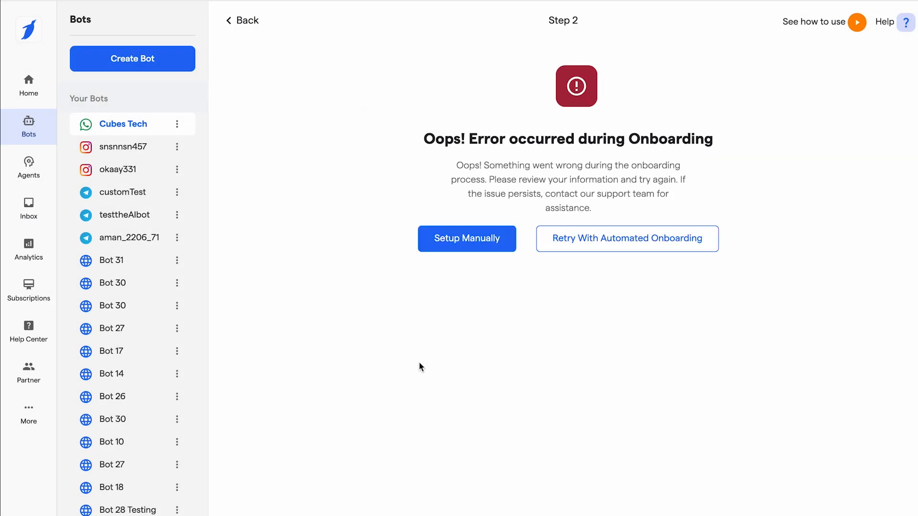
click(594, 252)
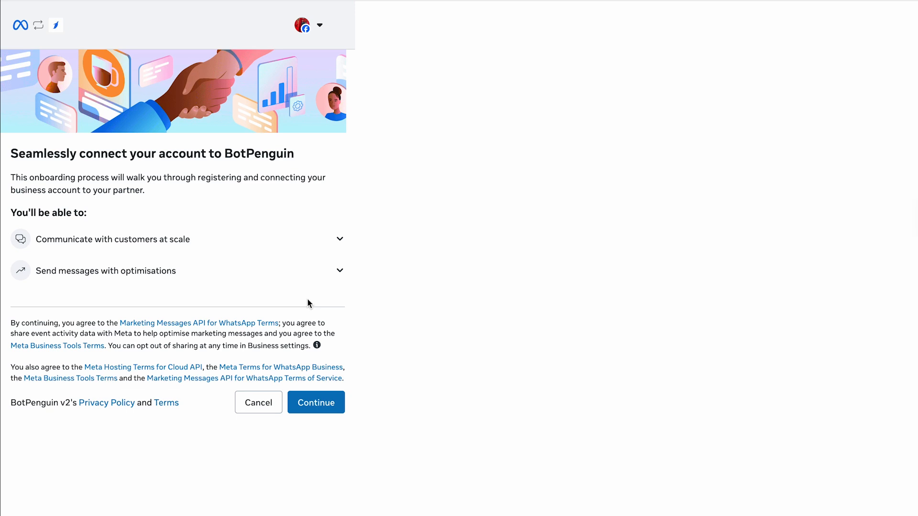
Step: Agree to the Meta onboarding and choose to create a new business portfolio
click(317, 415)
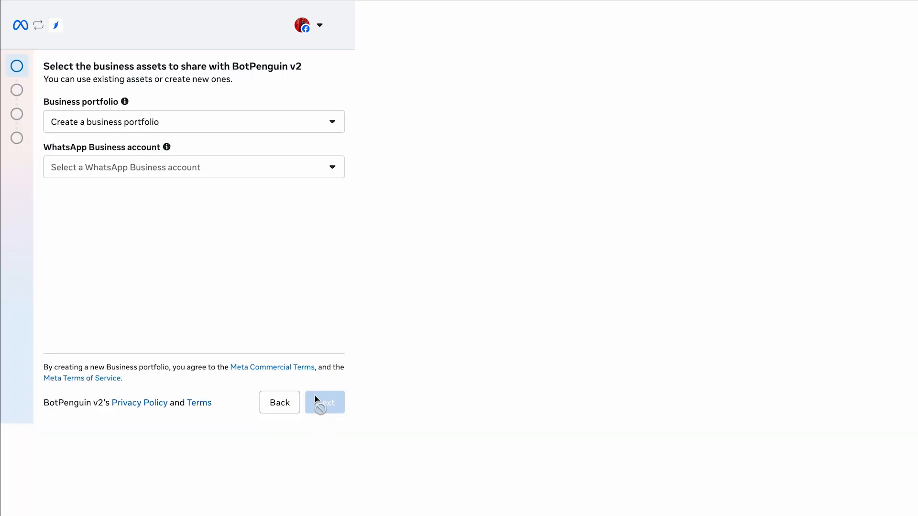
click(197, 125)
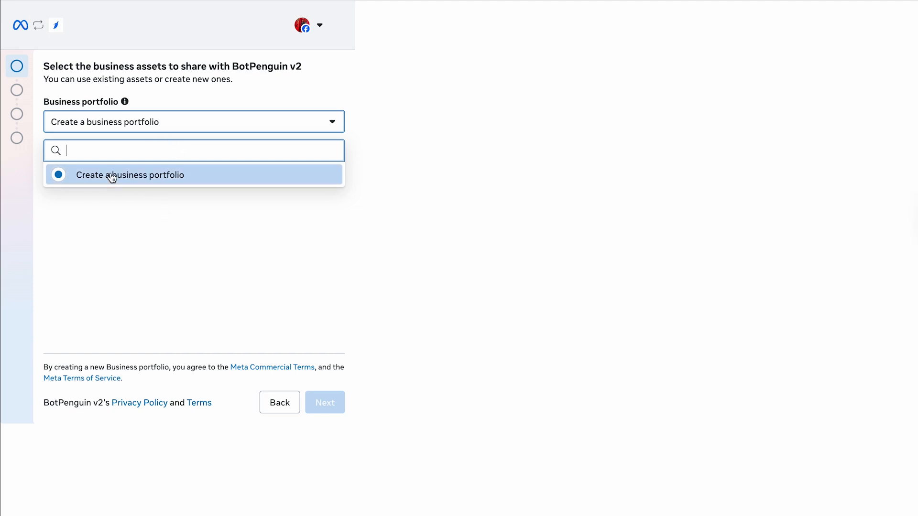
click(173, 176)
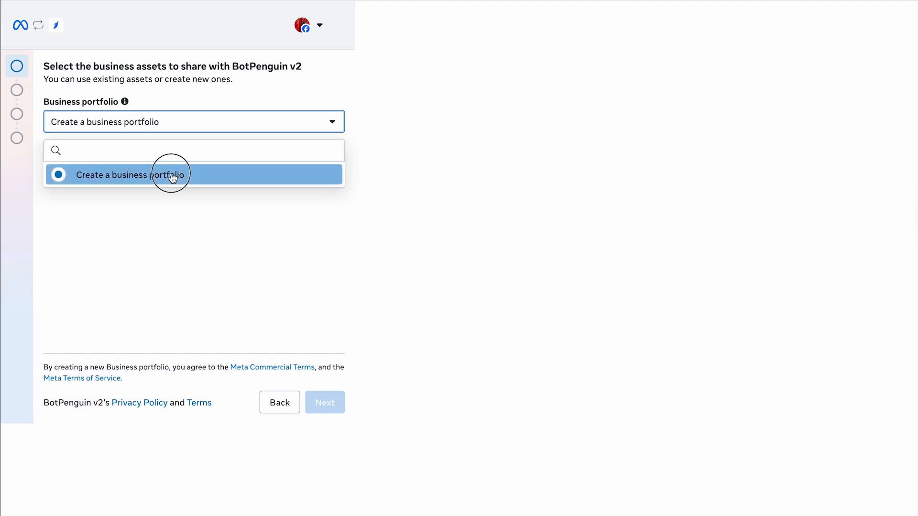
Step: Choose Connect a WhatsApp Business app and advance to the business information form
click(200, 178)
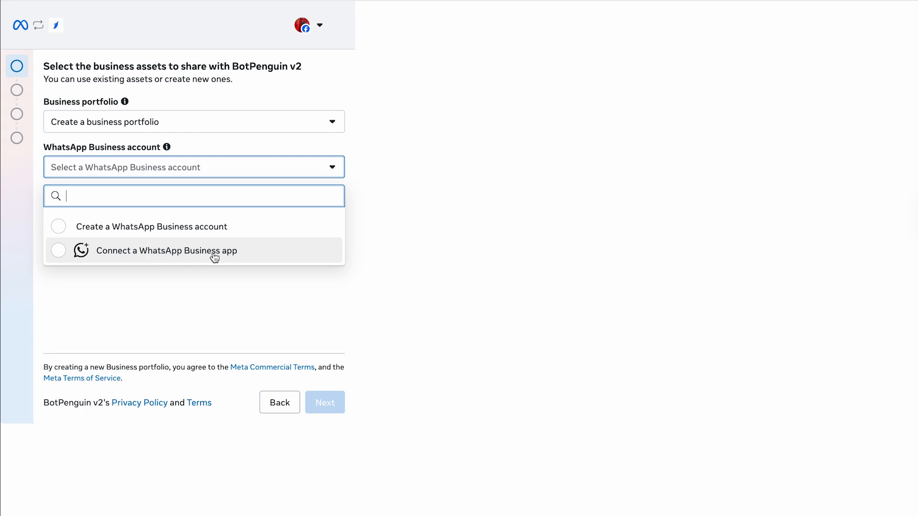
click(59, 252)
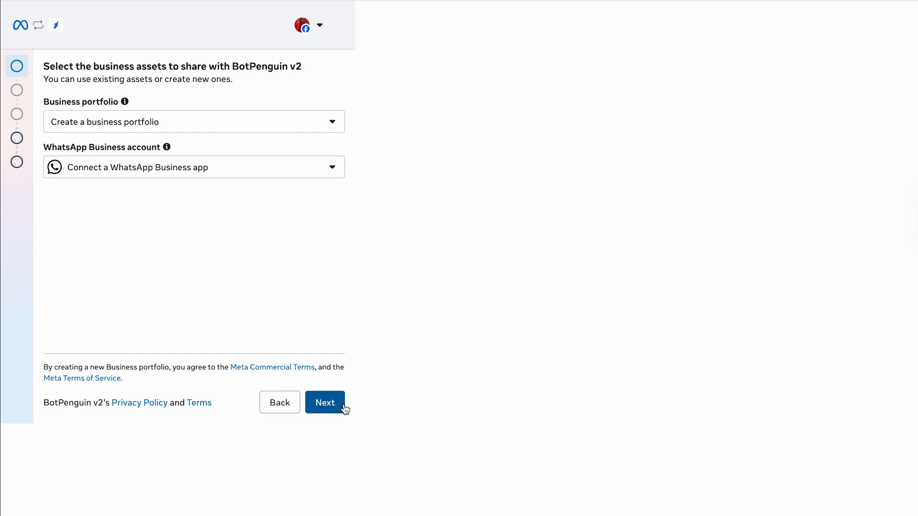
click(329, 405)
click(131, 131)
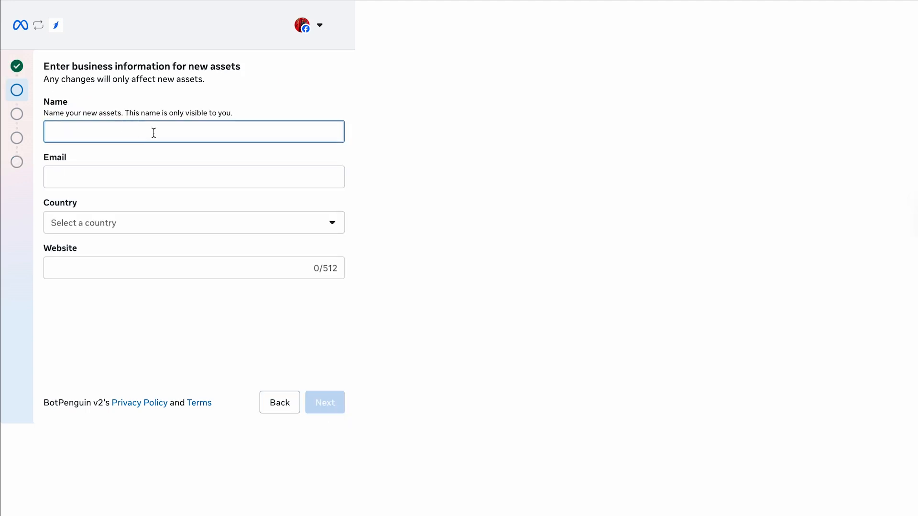
Step: Enter the contact's name and the business e-mail address for the new assets
text(Nandan)
click(75, 175)
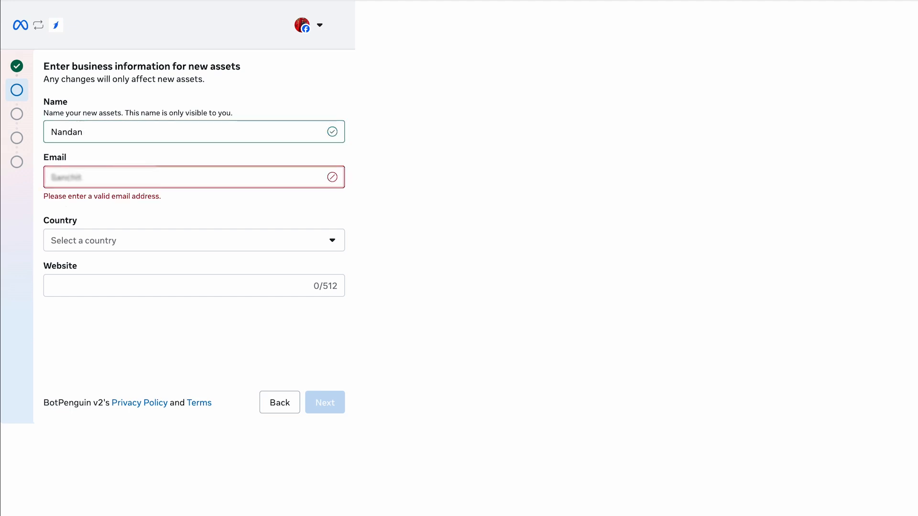
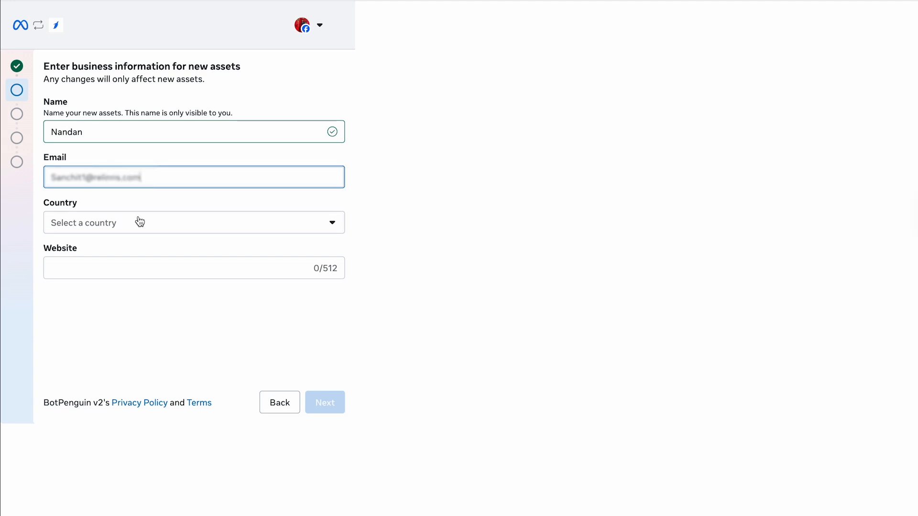
click(113, 231)
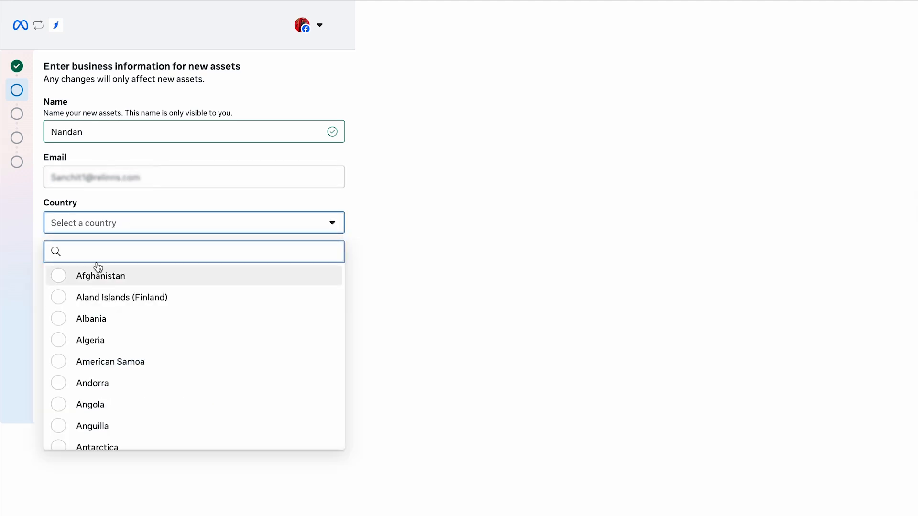
text(ind)
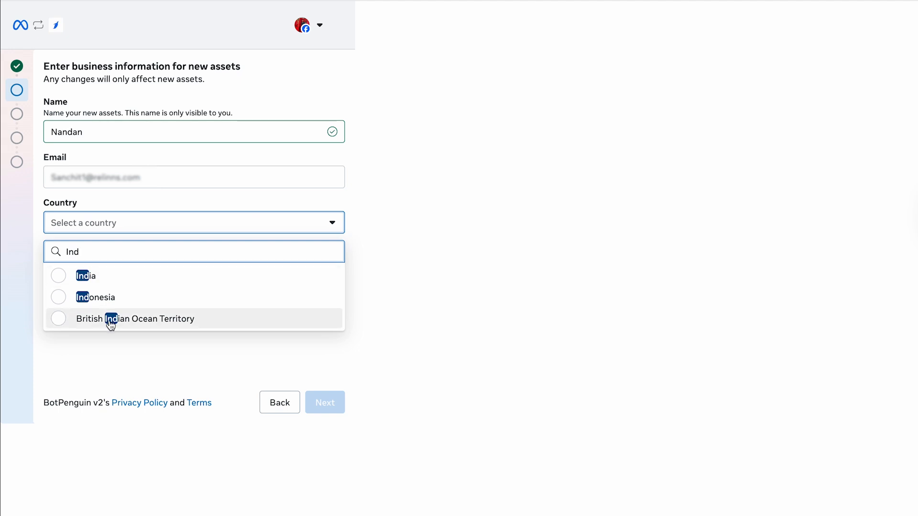
click(58, 280)
click(113, 272)
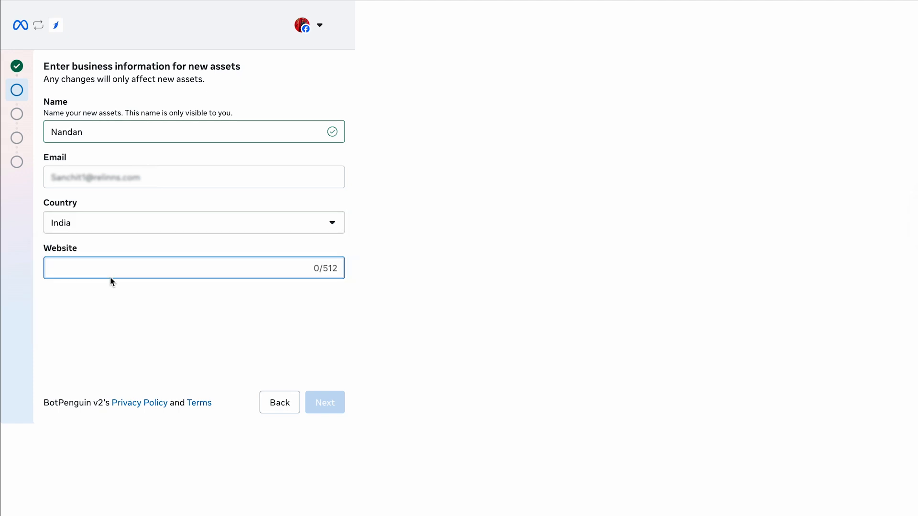
text(https://app.botpenguin.com/)
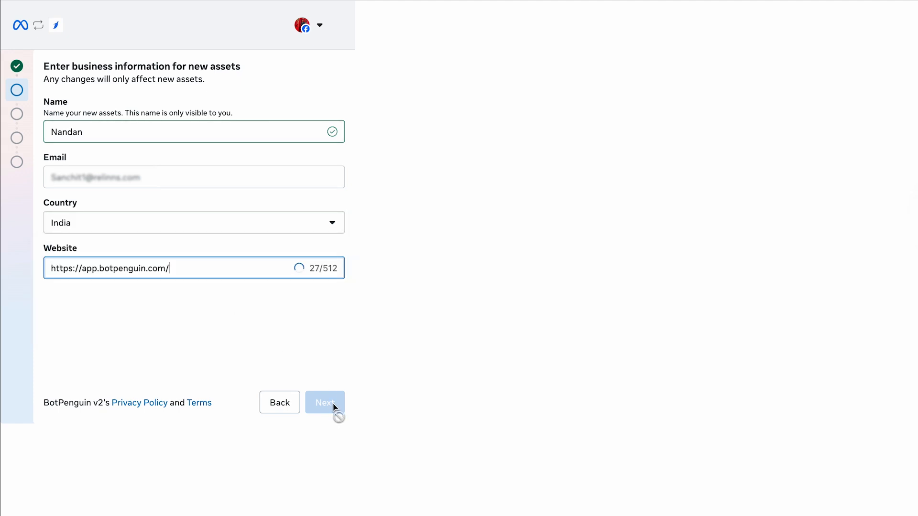
click(321, 403)
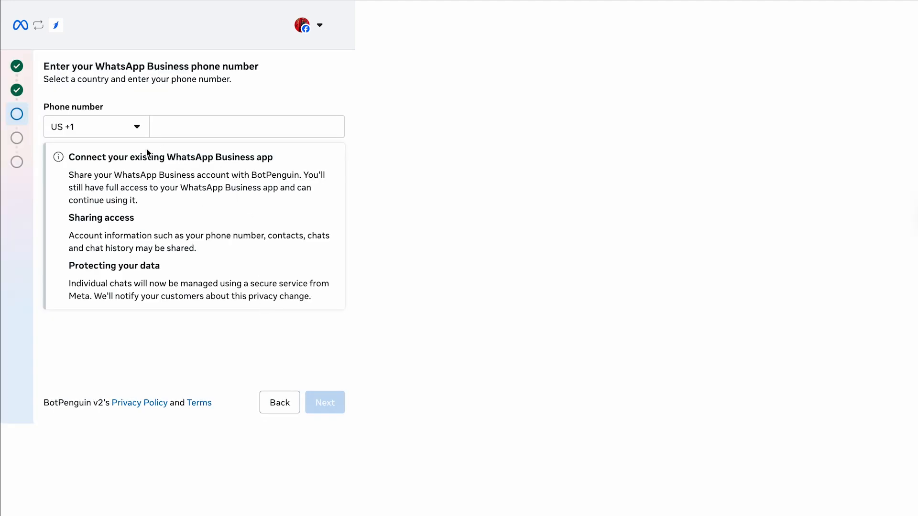
Step: Enter the WhatsApp Business phone number with country code IN +91 and submit it
click(115, 128)
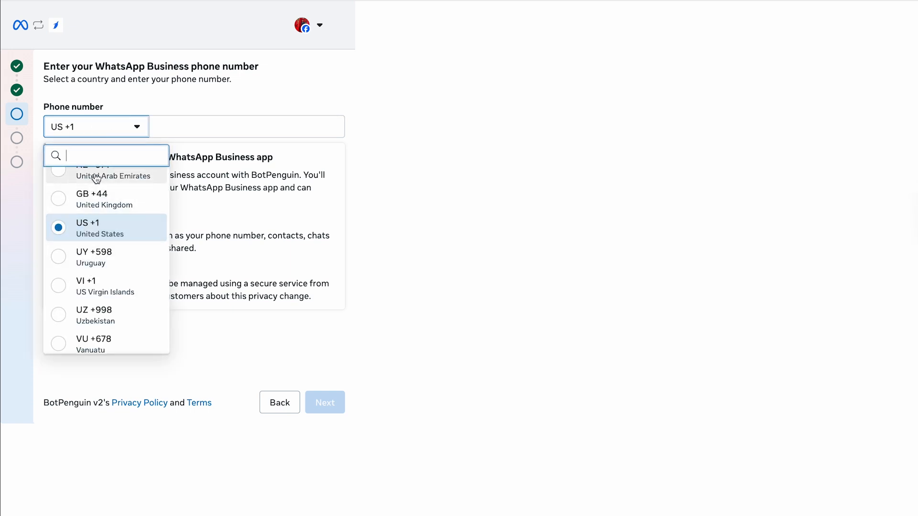
text(91)
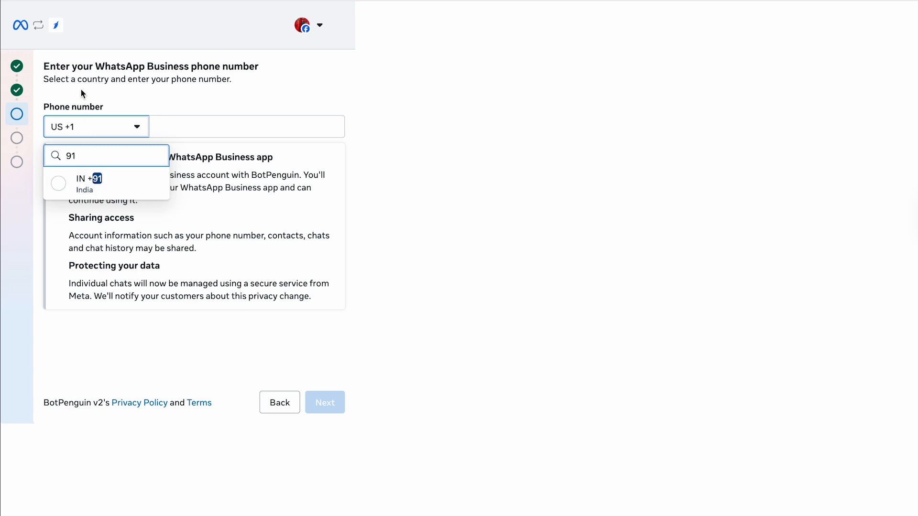
click(96, 183)
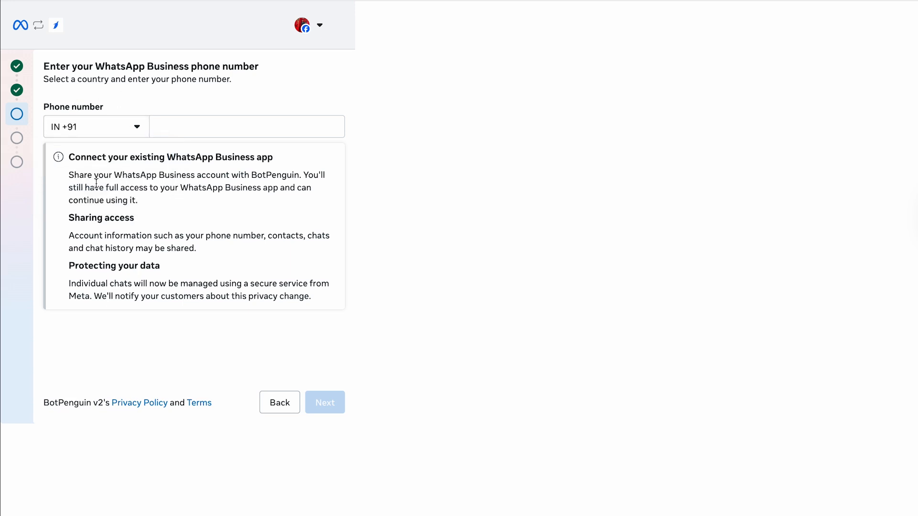
click(209, 130)
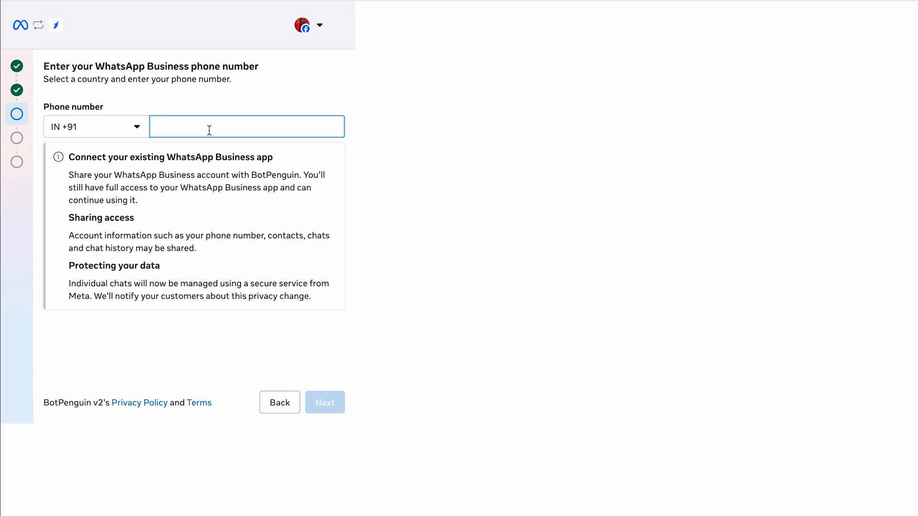
key(super+v)
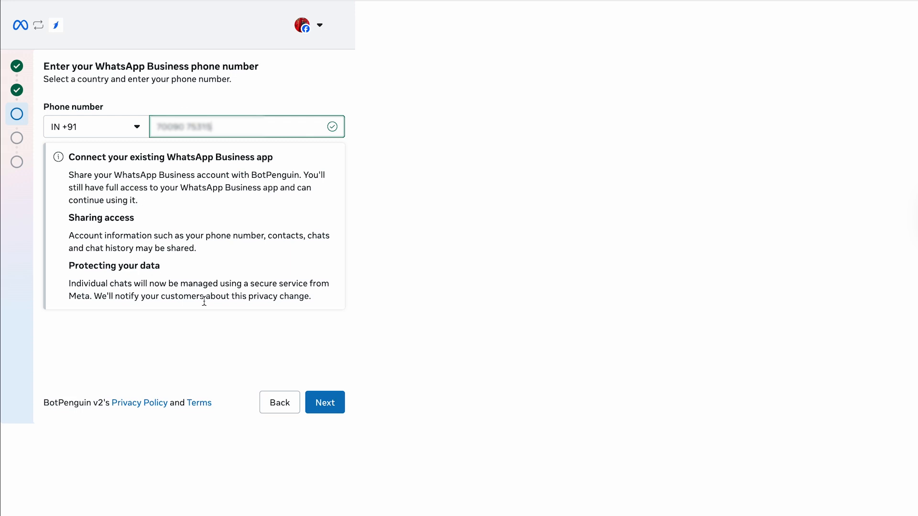
click(312, 403)
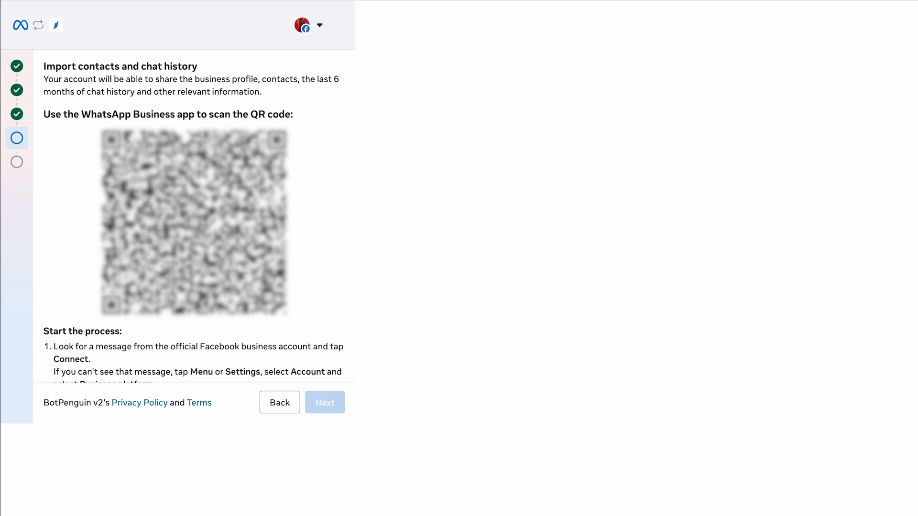
Step: Switch from the QR code to an access code and copy it to link the phone app
scroll(194, 220, down, 1)
scroll(194, 221, up, 1)
scroll(130, 352, down, 2)
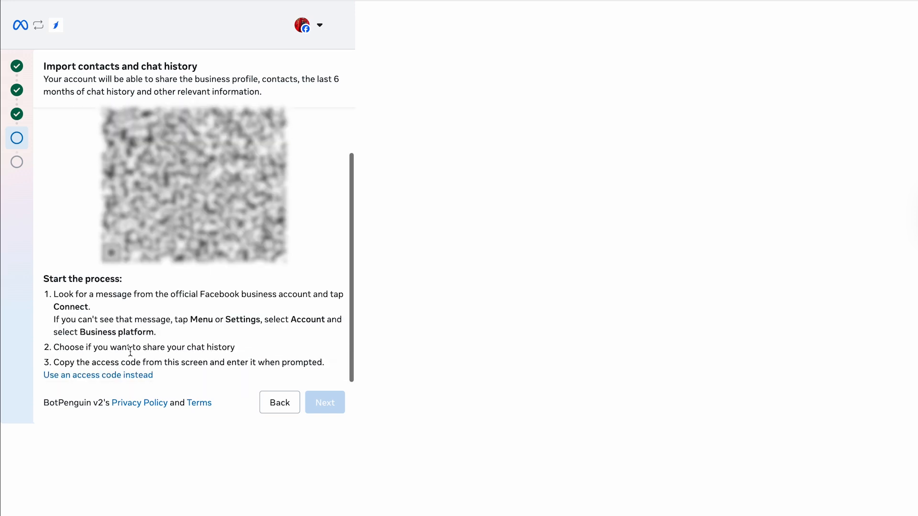
click(102, 377)
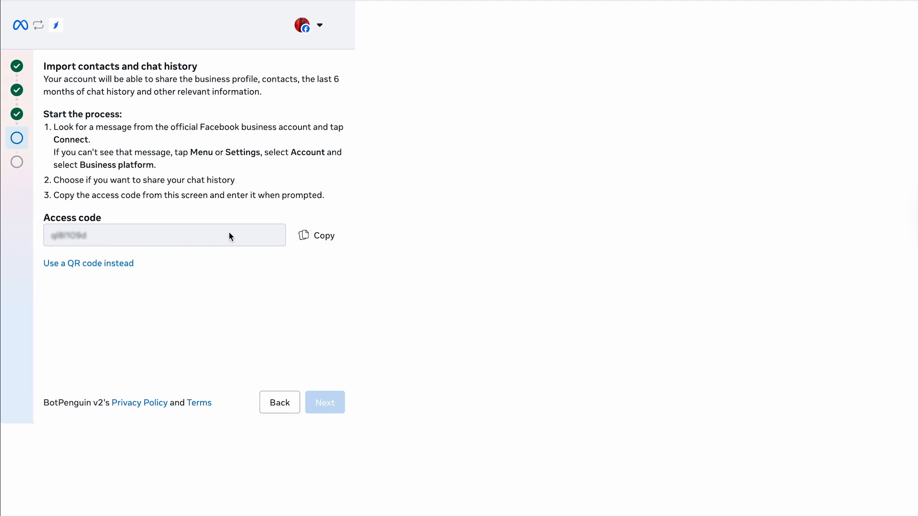
click(313, 244)
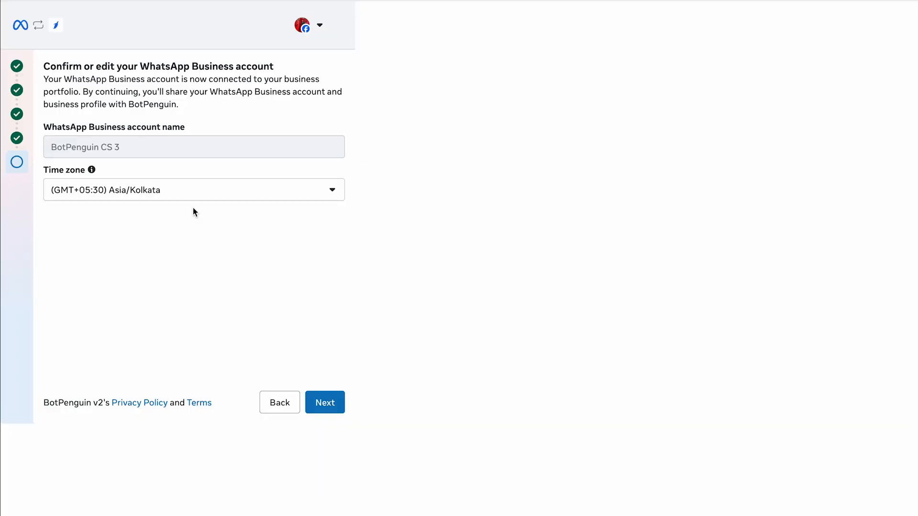
mouse_move(97, 146)
Step: Accept the BotPenguin CS 3 account, confirm sharing with BotPenguin v2, and finish signup
click(318, 404)
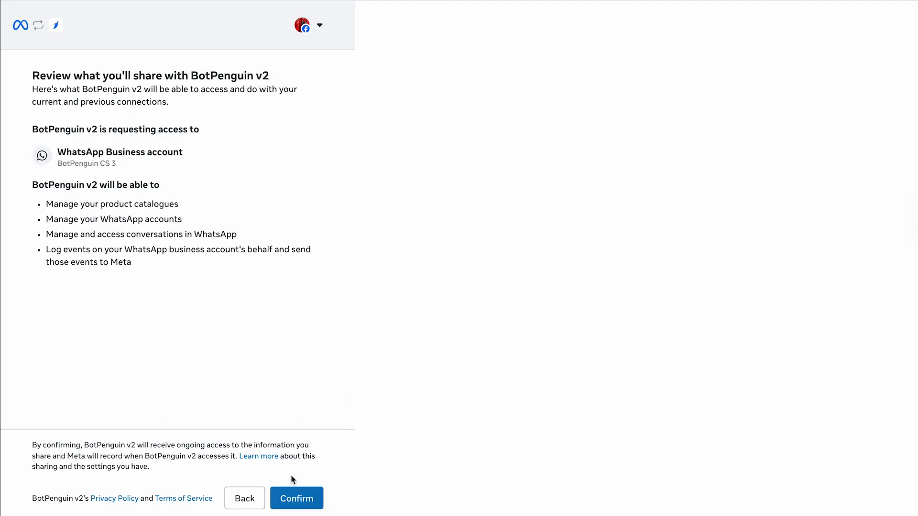
click(292, 495)
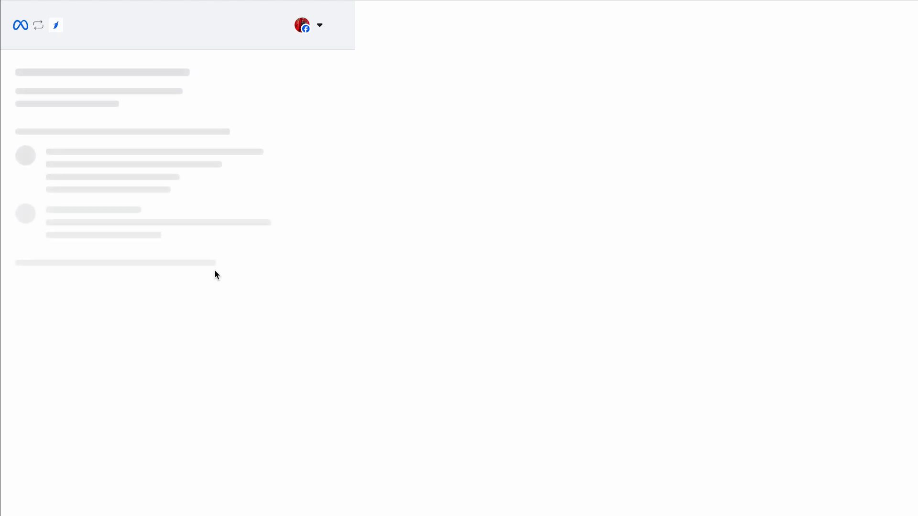
click(330, 400)
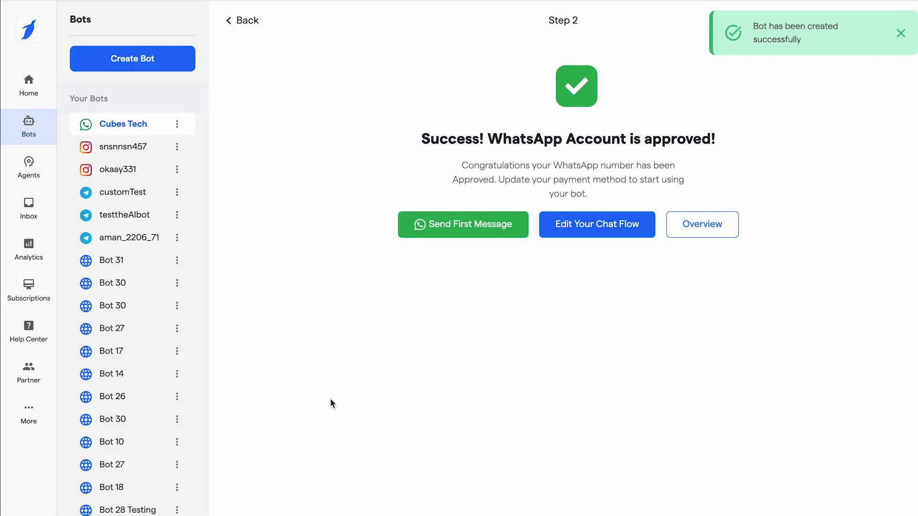
Step: Open the Cubes Tech Chat Flows list showing Flow 1 as the default flow
click(562, 239)
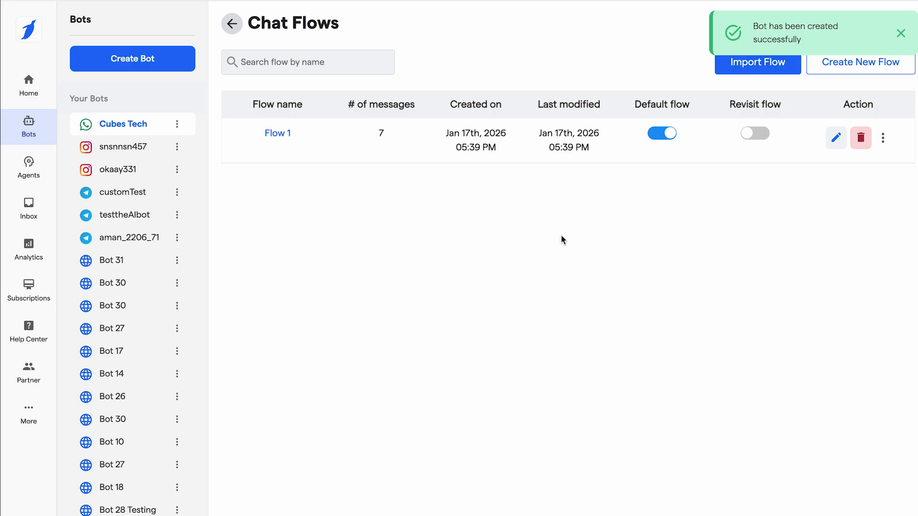